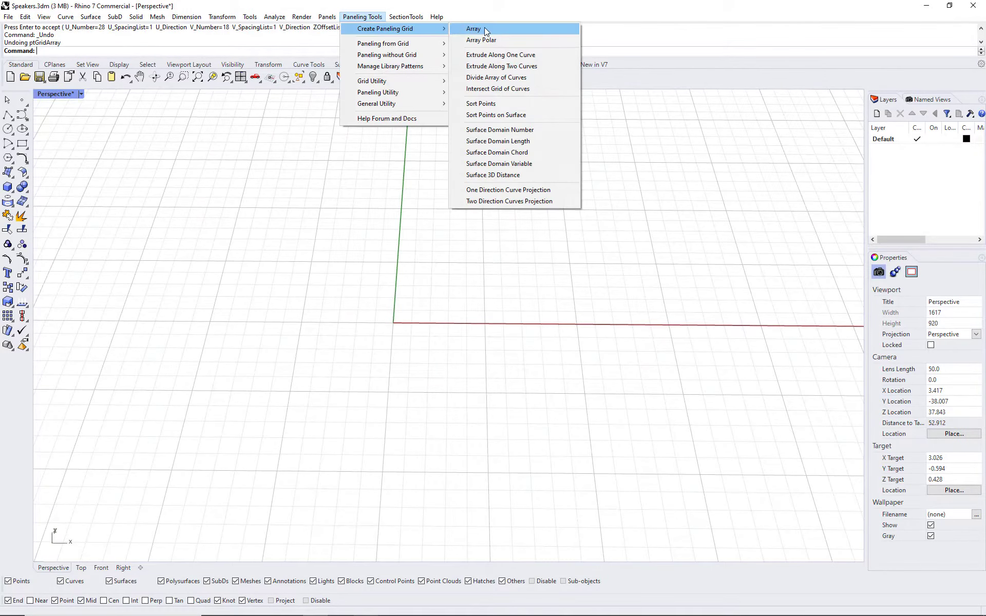
Create a Paneling Tools array grid from a base point with V_Number 20 and U_Number 30
click(484, 31)
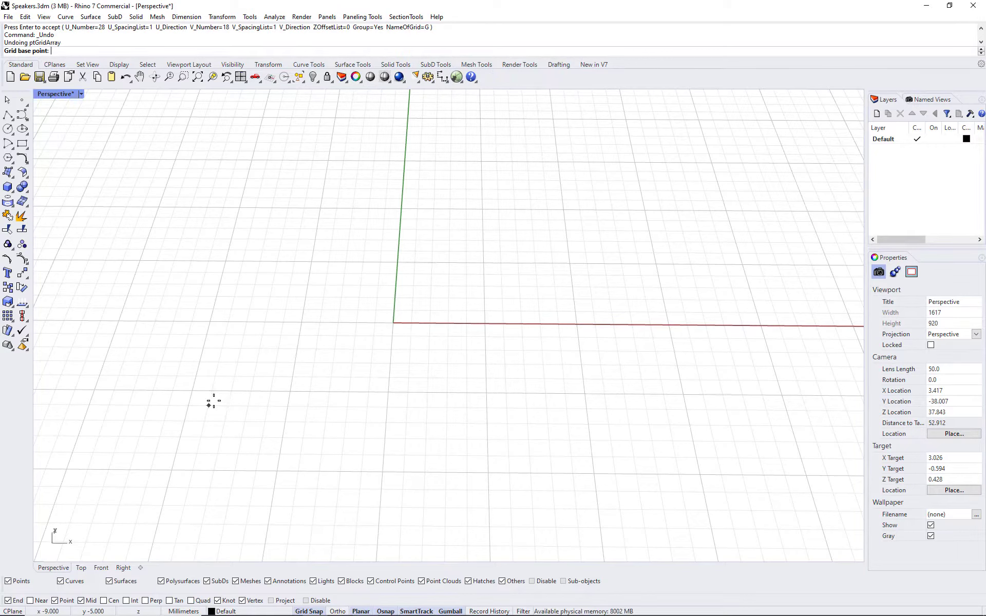
click(146, 419)
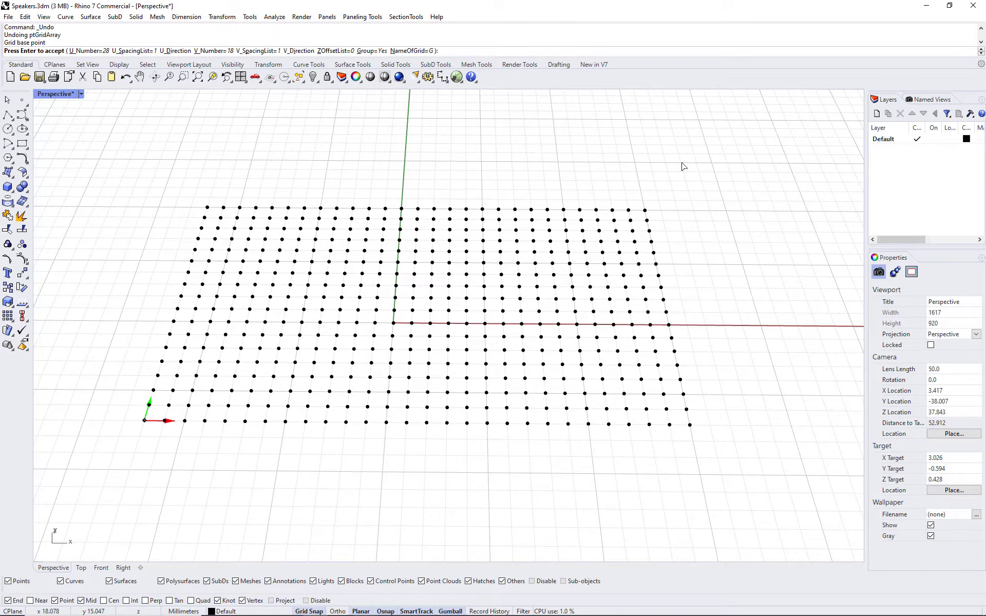
click(214, 51)
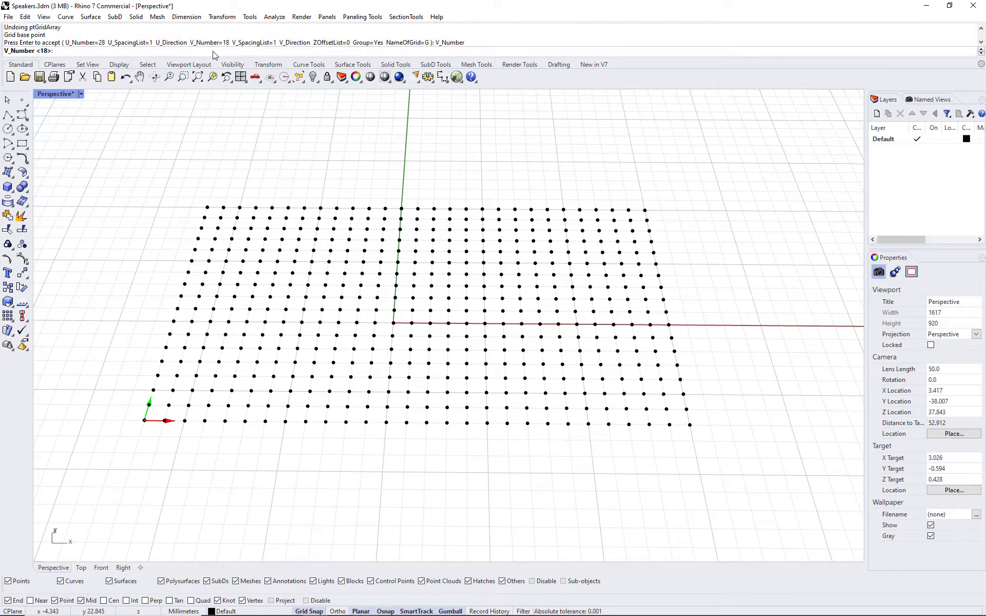
text(20)
key(Return)
click(89, 52)
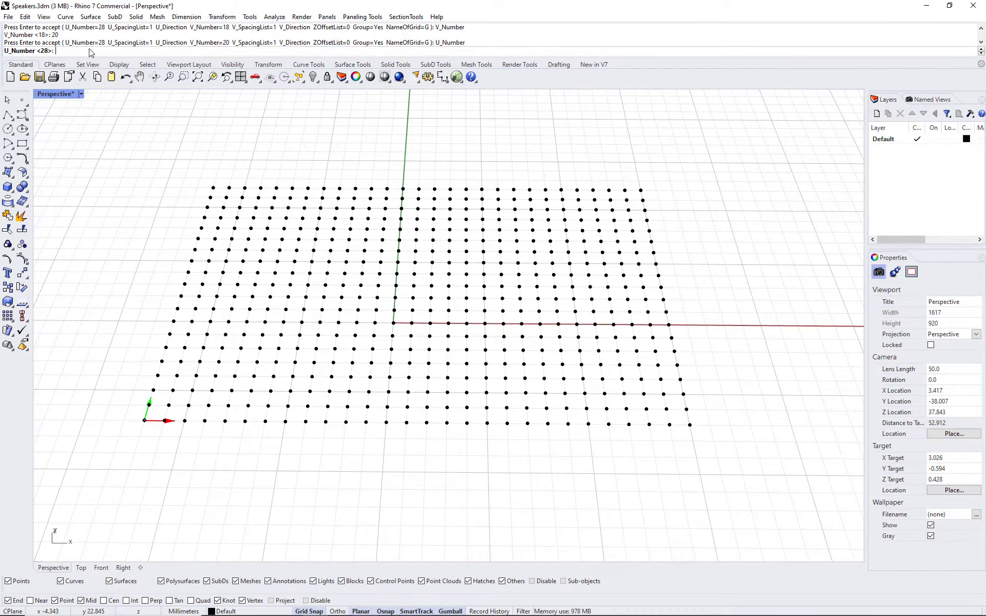
text(30)
key(Return)
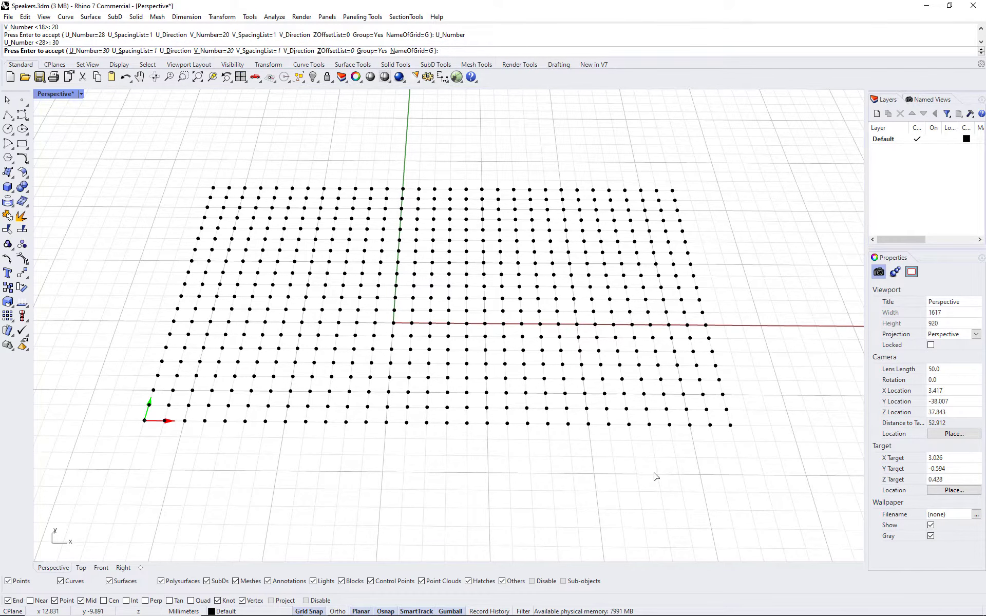
key(Return)
key(Escape)
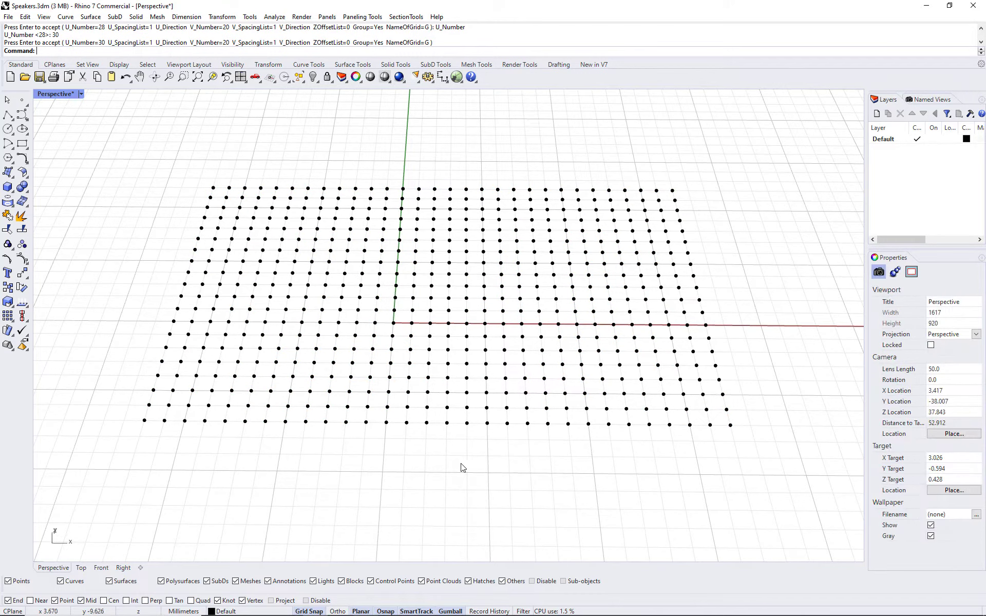
Start Shuffle Grid on the point grid using PointAttractors with magnitude 3
click(362, 17)
mouse_move(372, 81)
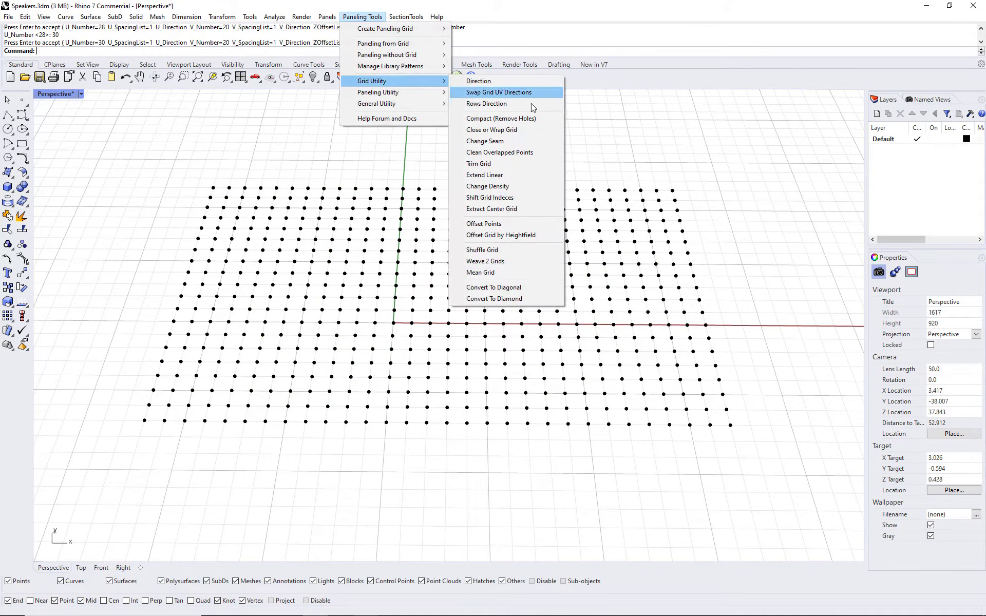
click(524, 250)
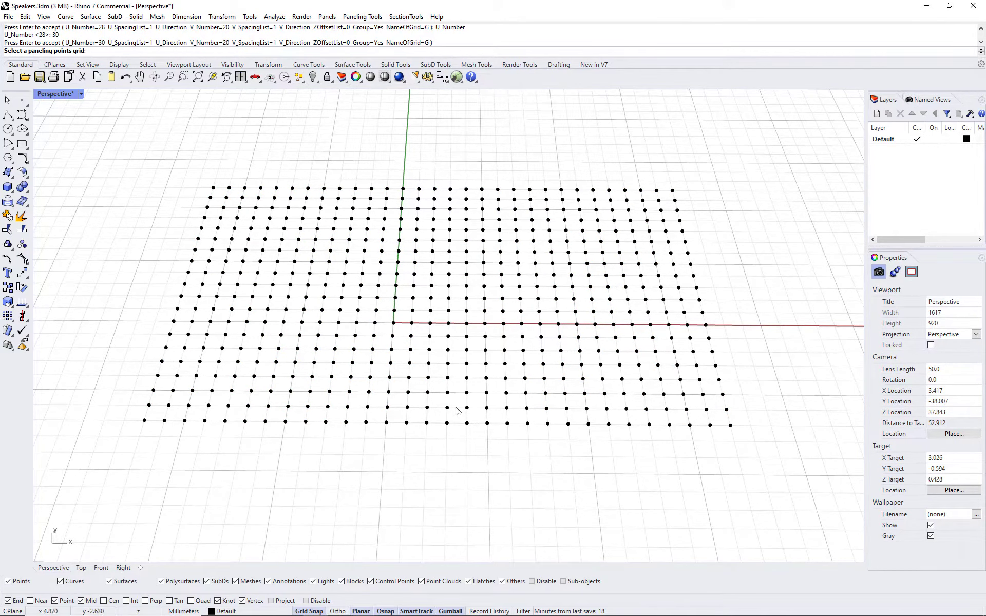
click(386, 425)
key(Return)
key(Return)
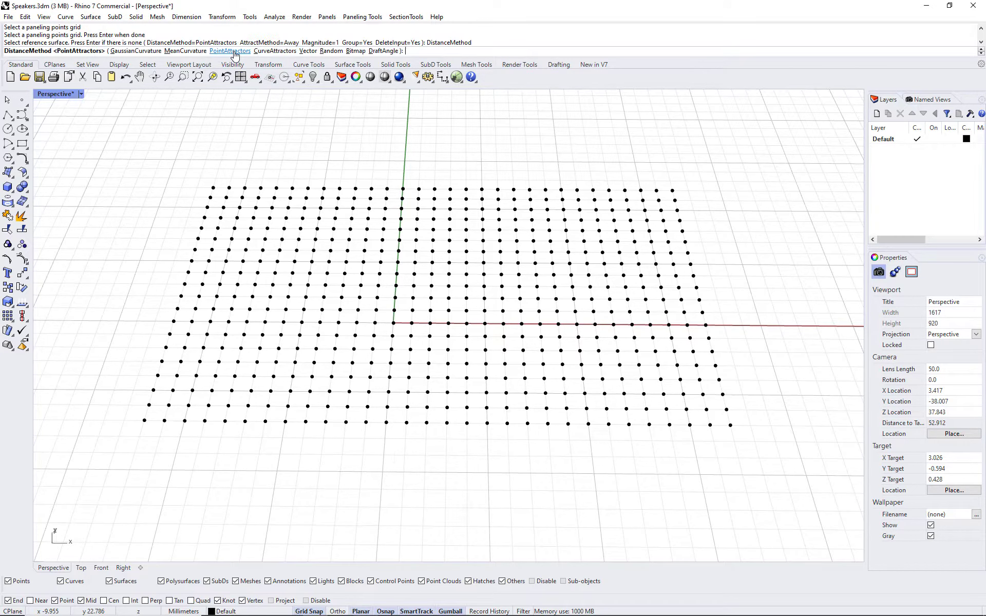
click(235, 51)
click(334, 51)
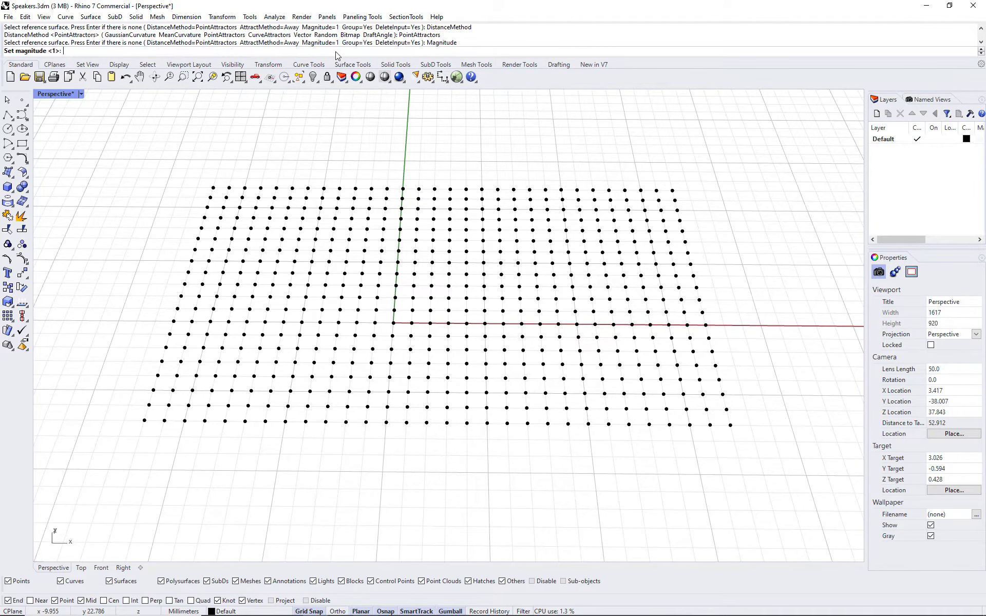
text(3)
key(Return)
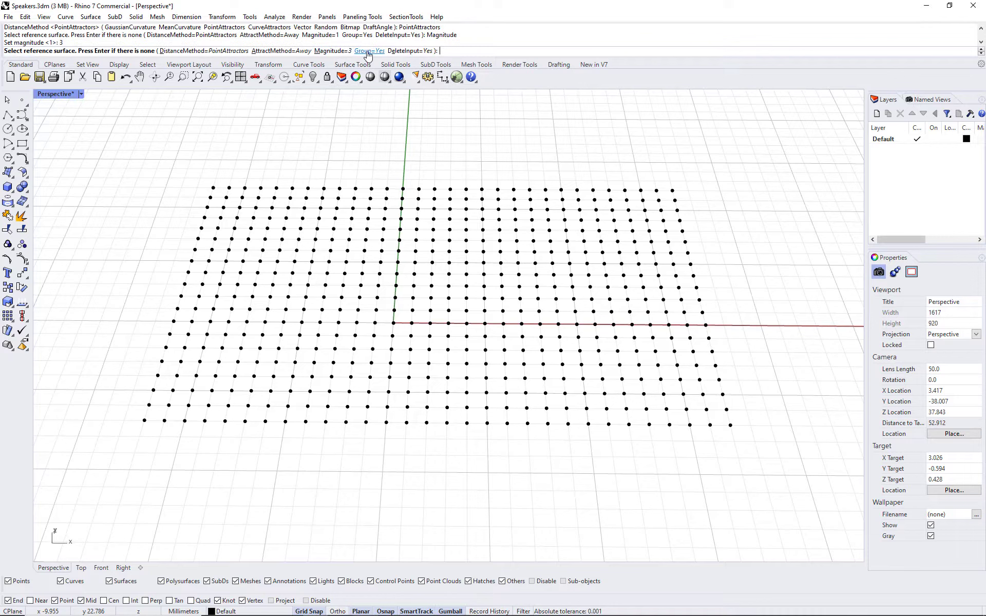
Skip the reference surface and window-select four central points as attractors to shuffle the grid
key(Return)
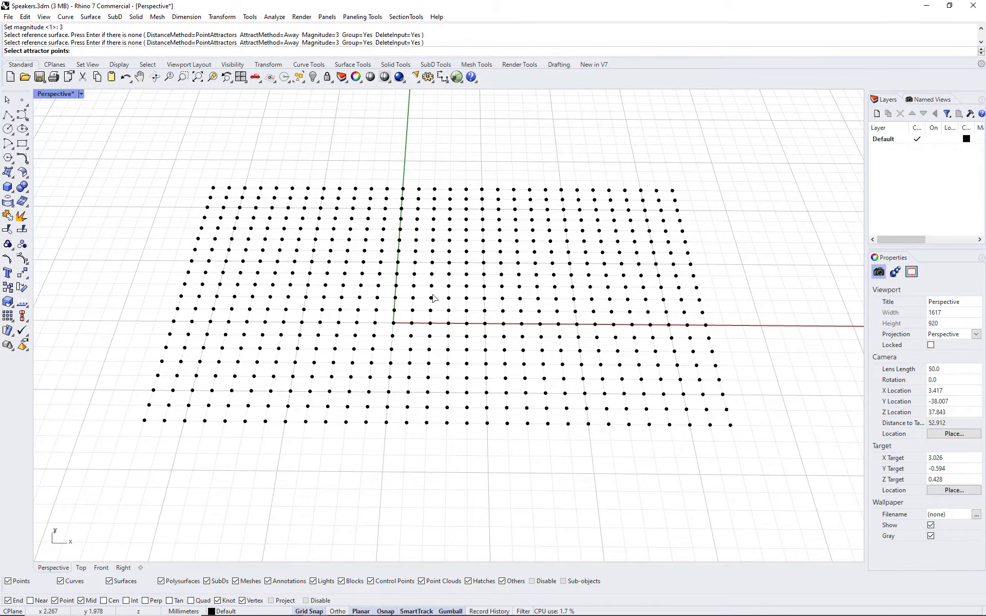
drag(424, 280, 464, 310)
key(Return)
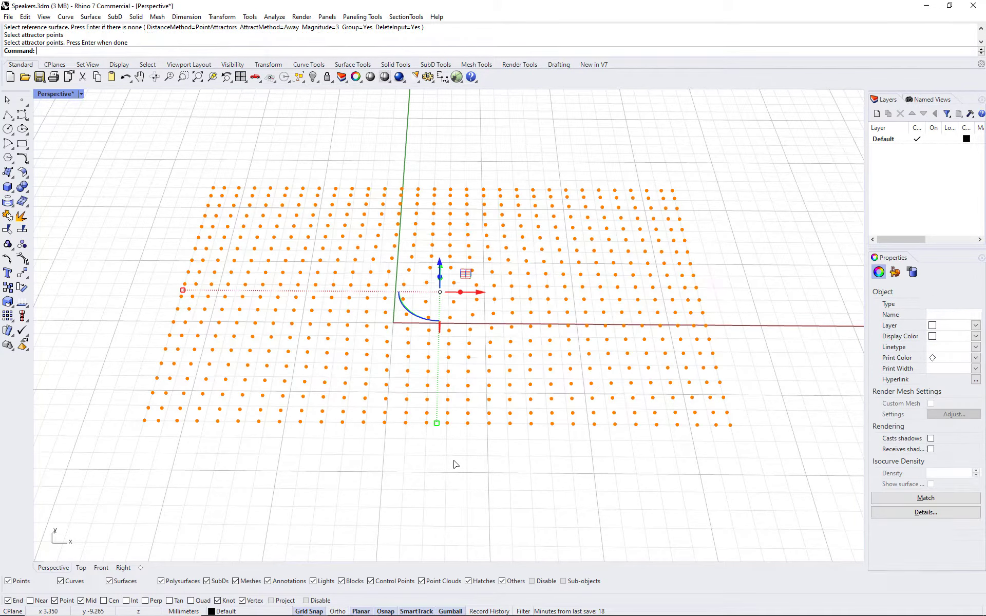
Maximize the Top view and cancel a Paneling from Grid attempt, keeping only the points
double_click(56, 94)
scroll(383, 296, down, 3)
scroll(389, 319, down, 2)
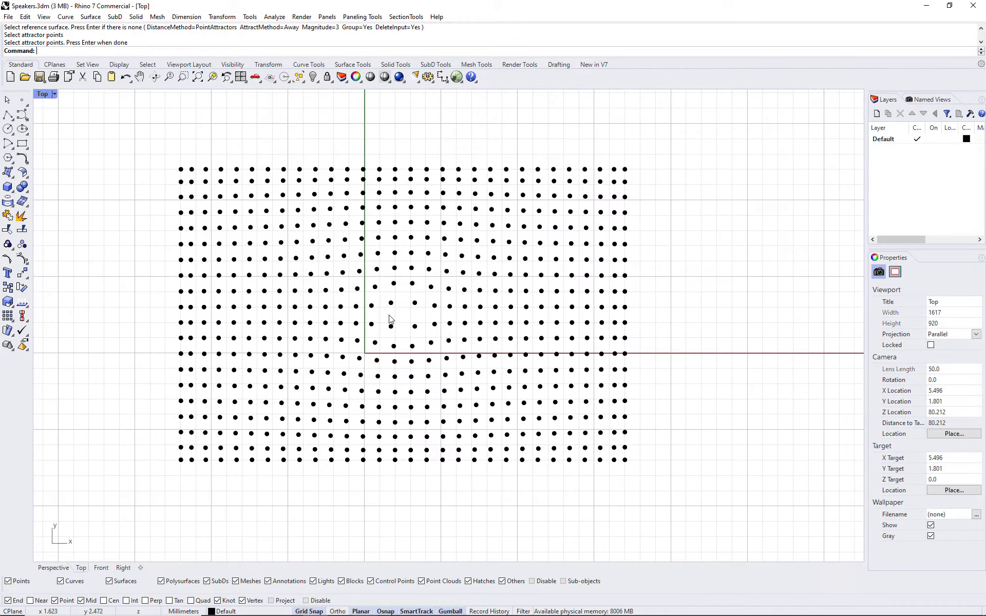
click(362, 16)
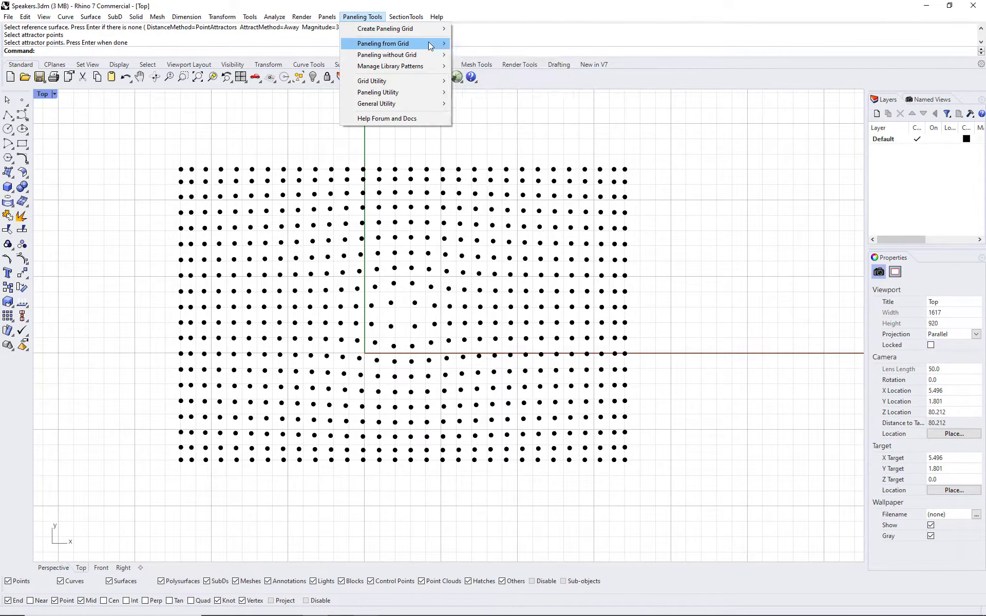
click(542, 44)
key(Return)
key(Return)
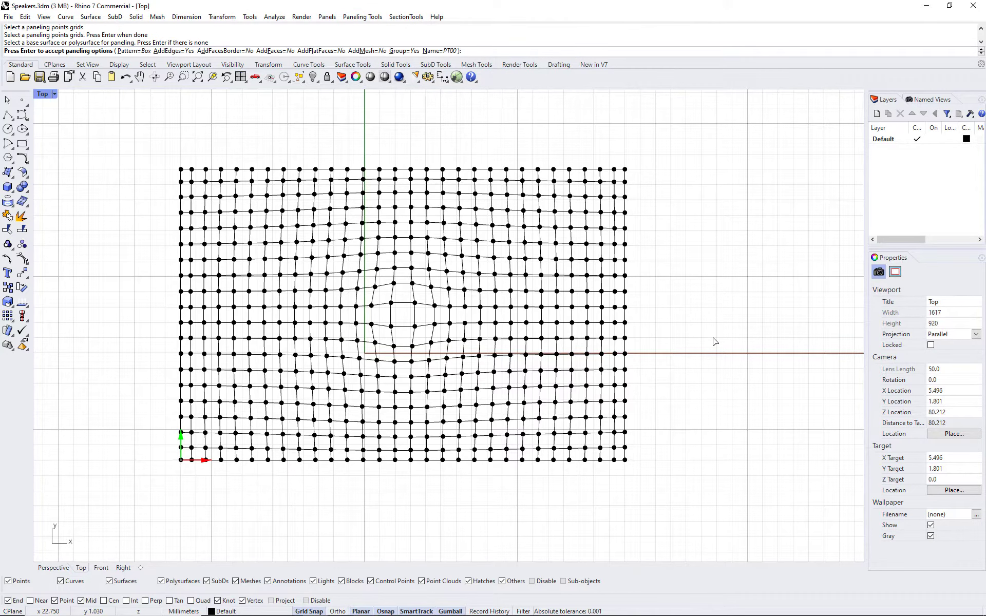
key(Return)
key(ctrl+F4)
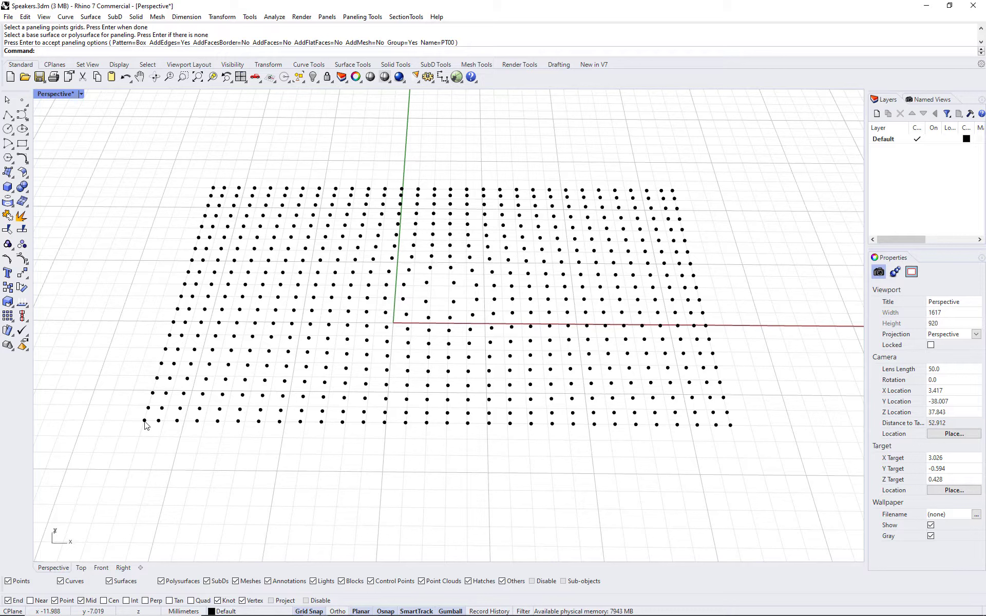
Copy the shuffled point grid to a slightly offset position
click(145, 422)
text(o)
key(Return)
click(141, 418)
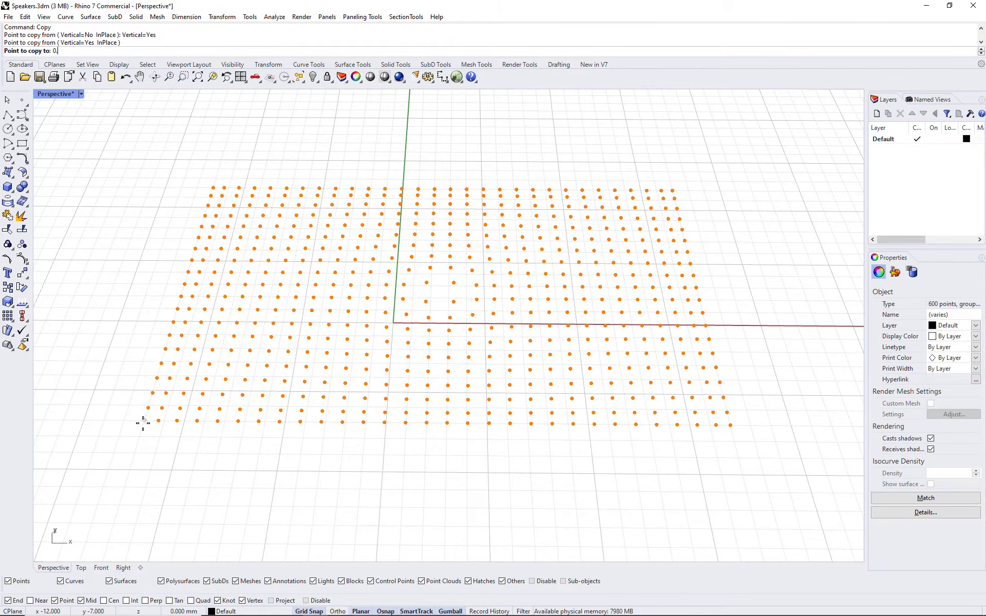
click(561, 499)
key(Return)
text(rec)
Draw a square below the grid and start a diagonal line from its lower-left corner
click(359, 524)
click(445, 454)
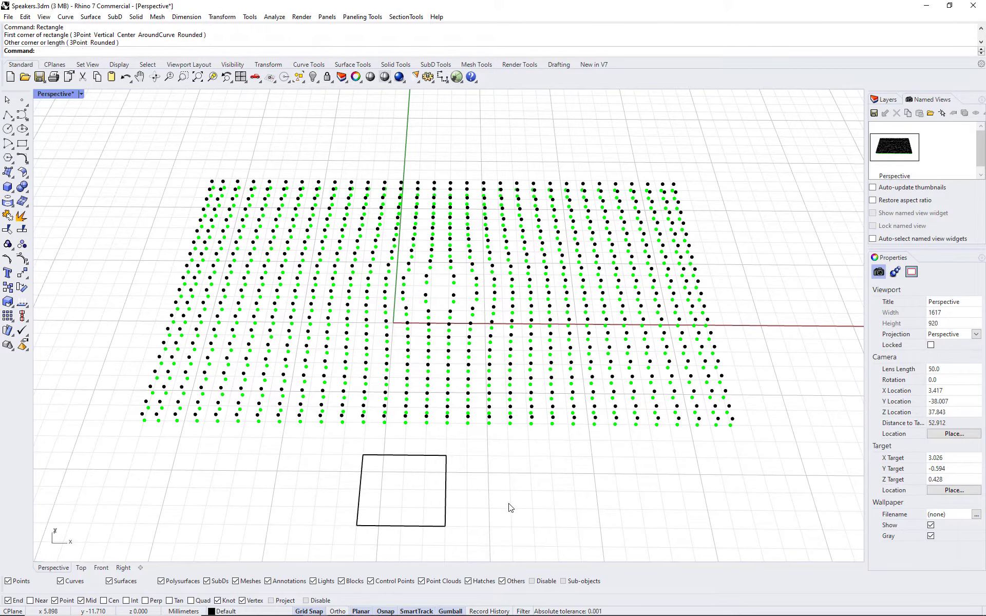
text(line)
key(Return)
click(358, 526)
Finish the diagonal, rebuild it with five points and bend it by dragging a control point
click(446, 455)
click(403, 490)
text(rebuild)
key(Return)
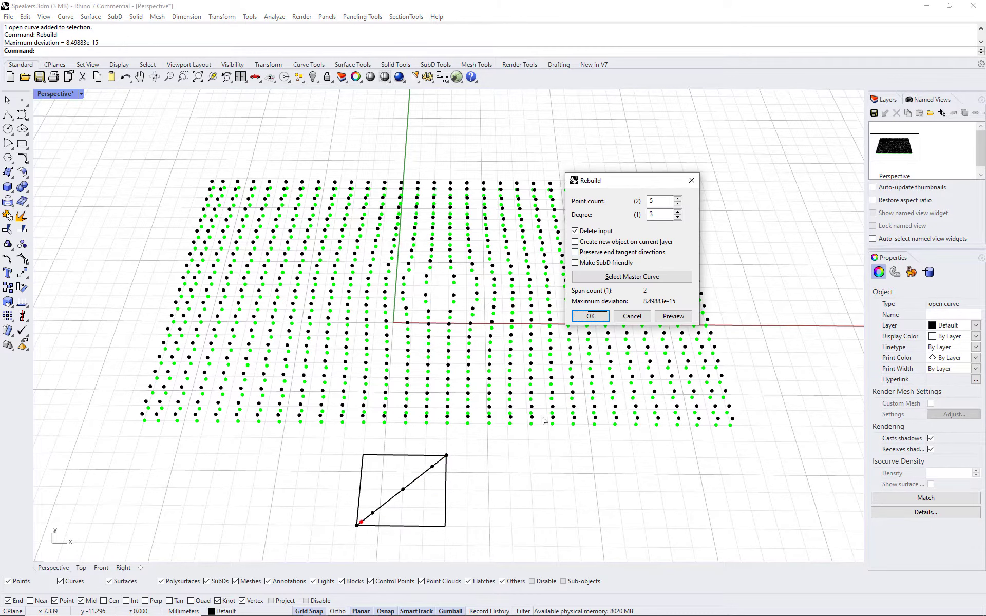
click(590, 316)
click(402, 490)
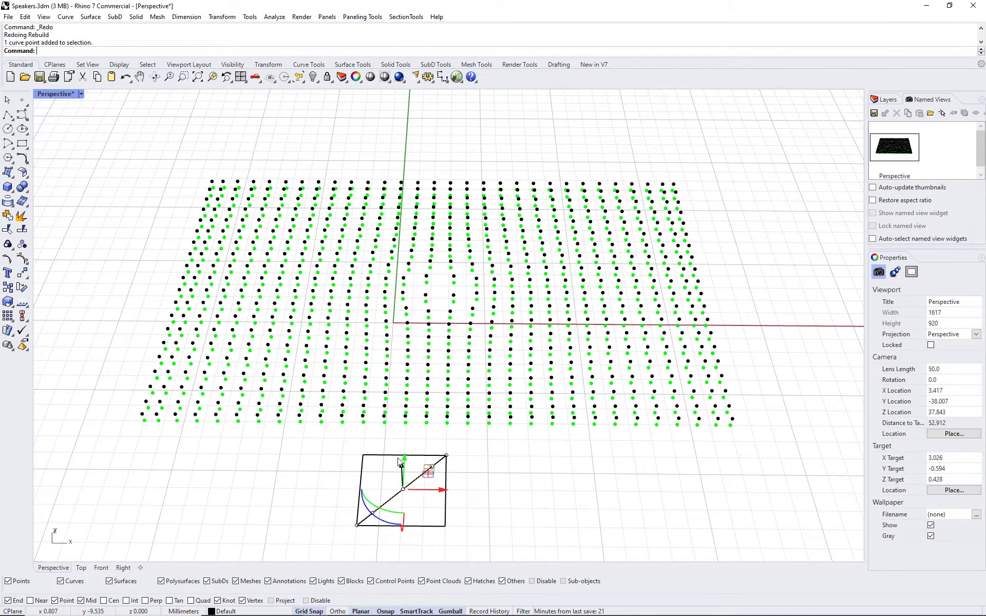
drag(403, 489, 402, 477)
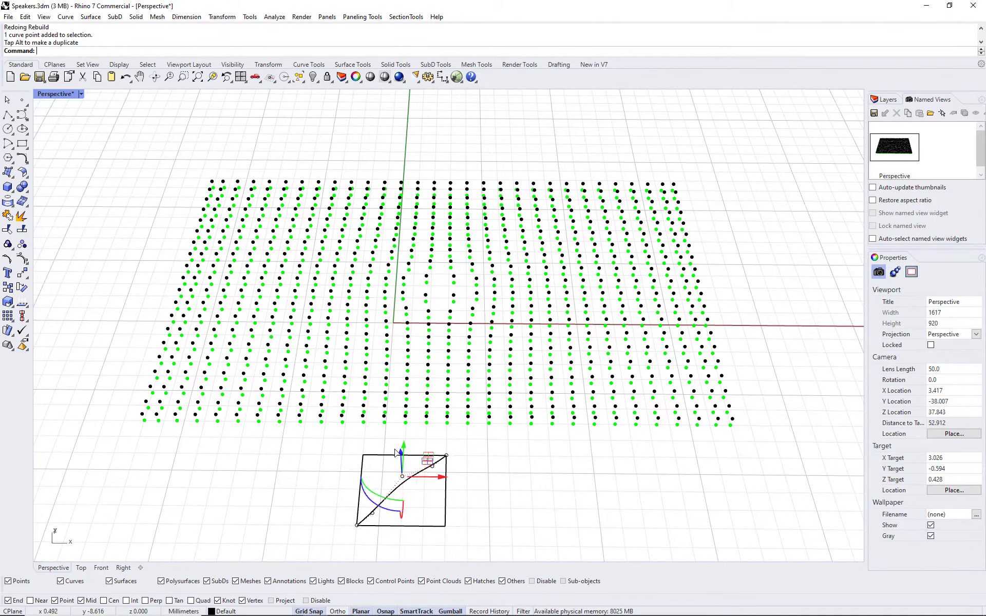
Rotate a copy of the curve 90° to form an X in the square and delete the extra copy
click(401, 489)
text(Rotate)
key(Return)
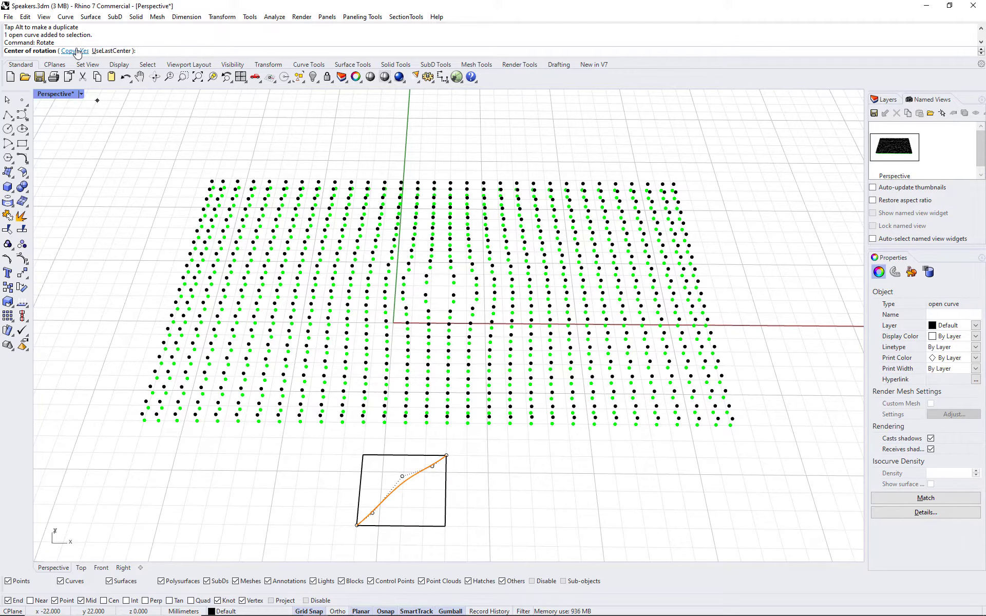
click(356, 526)
click(445, 487)
key(Return)
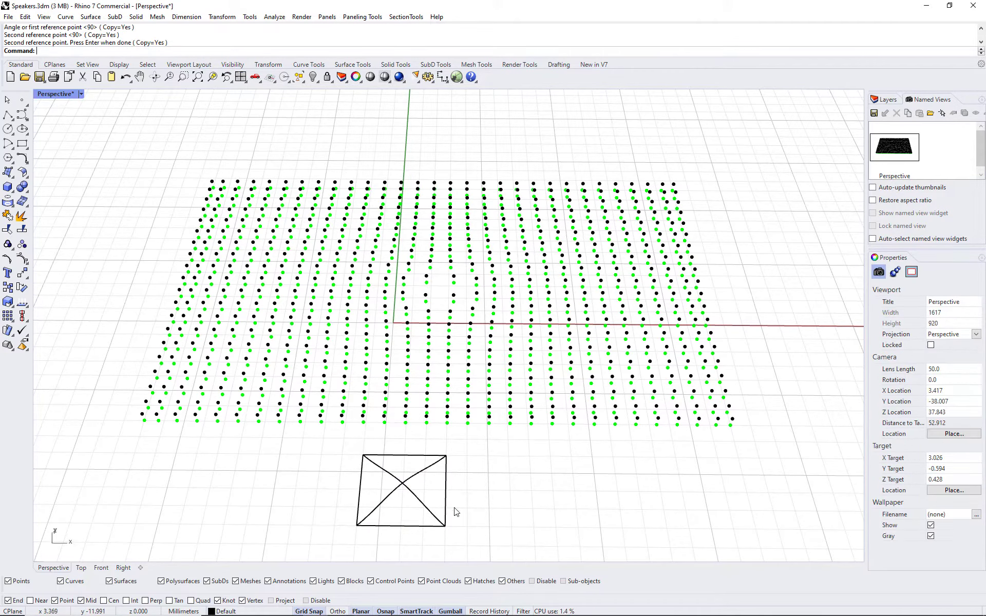
click(436, 517)
text(Mirror)
key(Return)
right_drag(543, 525, 392, 531)
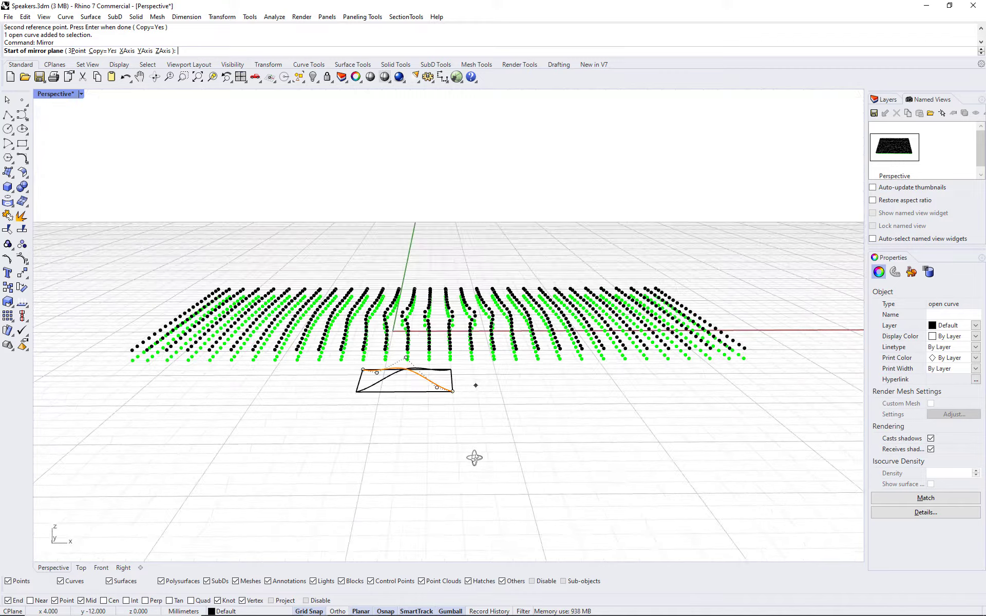
key(Escape)
key(Delete)
click(394, 461)
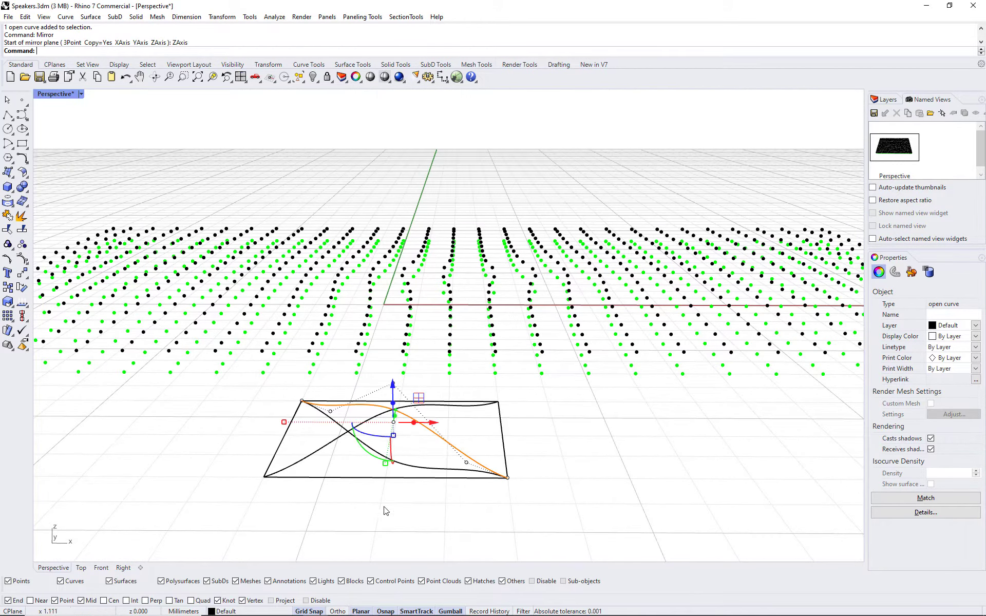
text(m)
Move one crossing curve vertically by 0.5 above the other
key(Return)
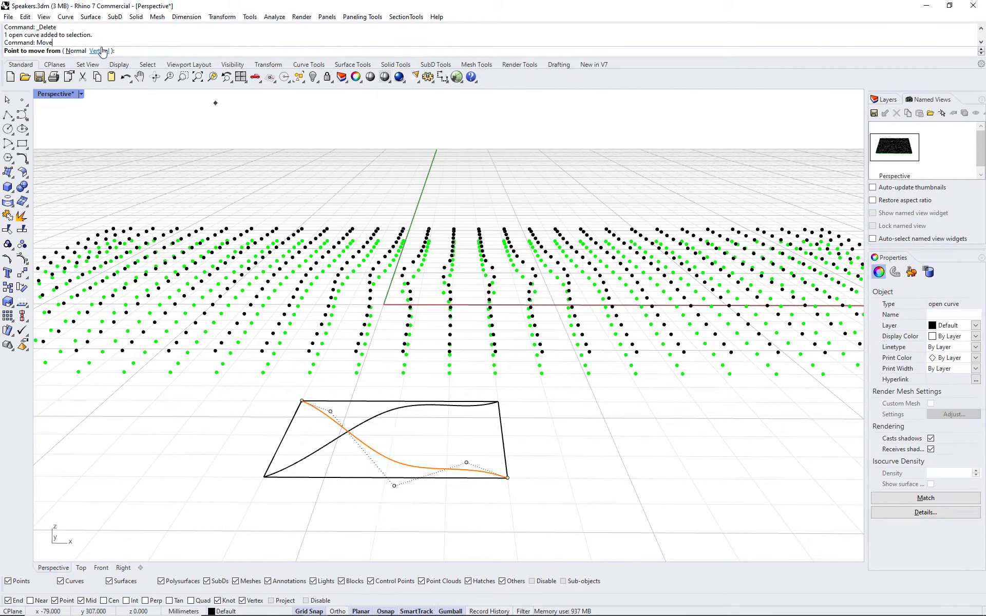
click(102, 51)
click(508, 478)
text(0.5)
key(Return)
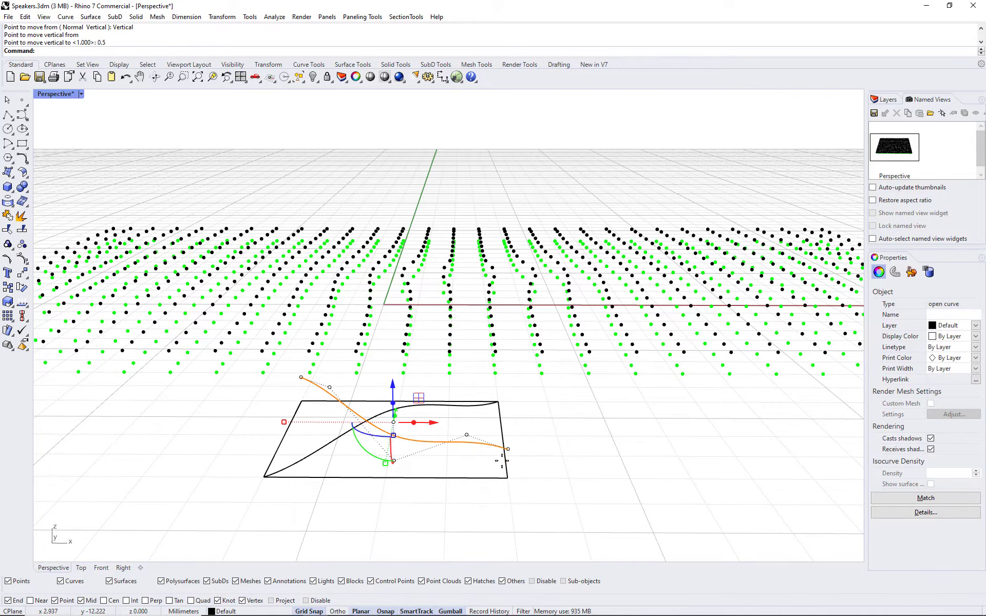
key(Escape)
right_drag(501, 461, 513, 501)
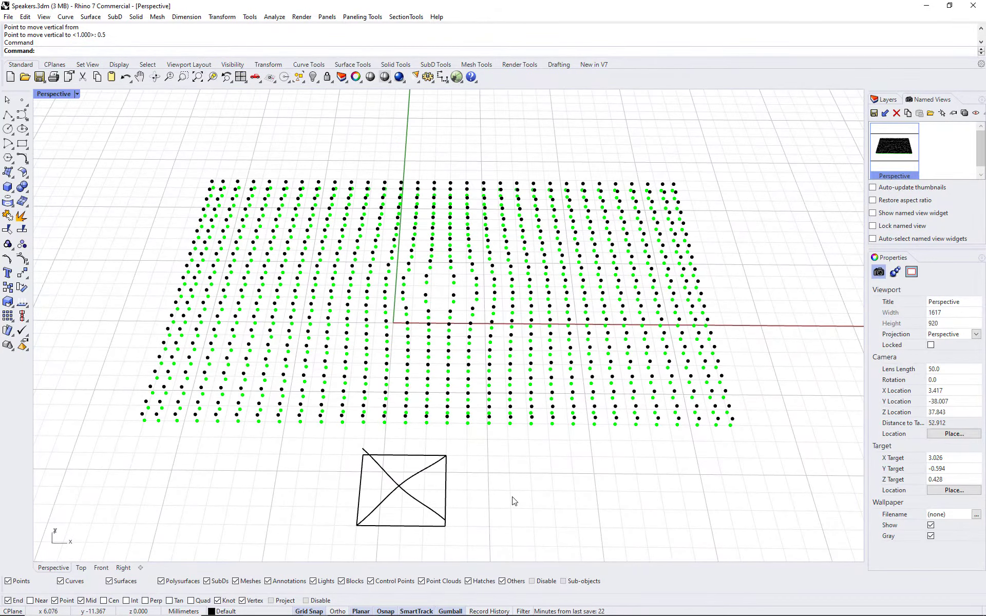
Panel Custom 3D the crossing-curve module between both point grids, skipping bounding surfaces, yielding 1102 curves
click(363, 16)
mouse_move(383, 43)
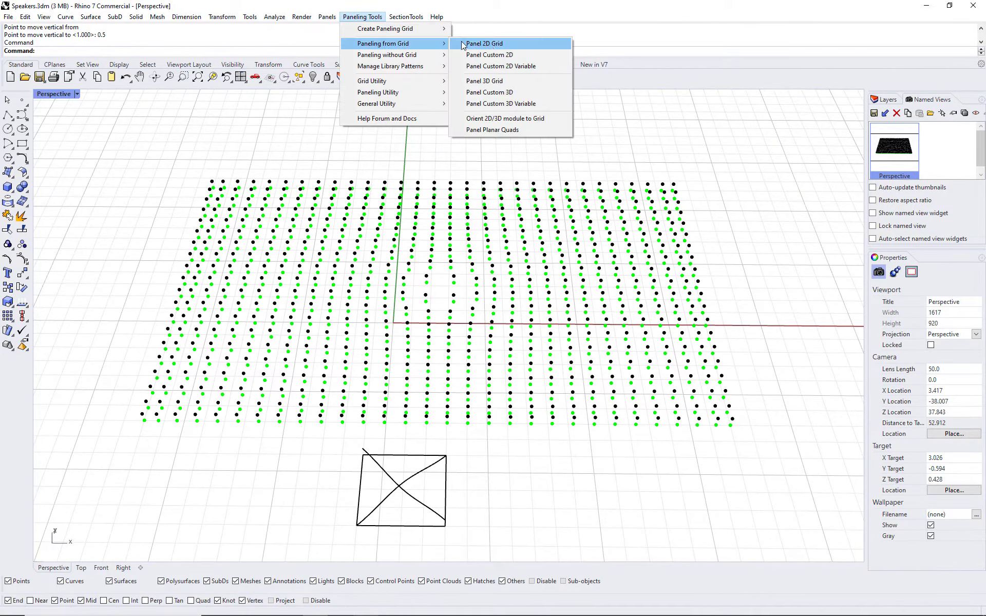
click(527, 93)
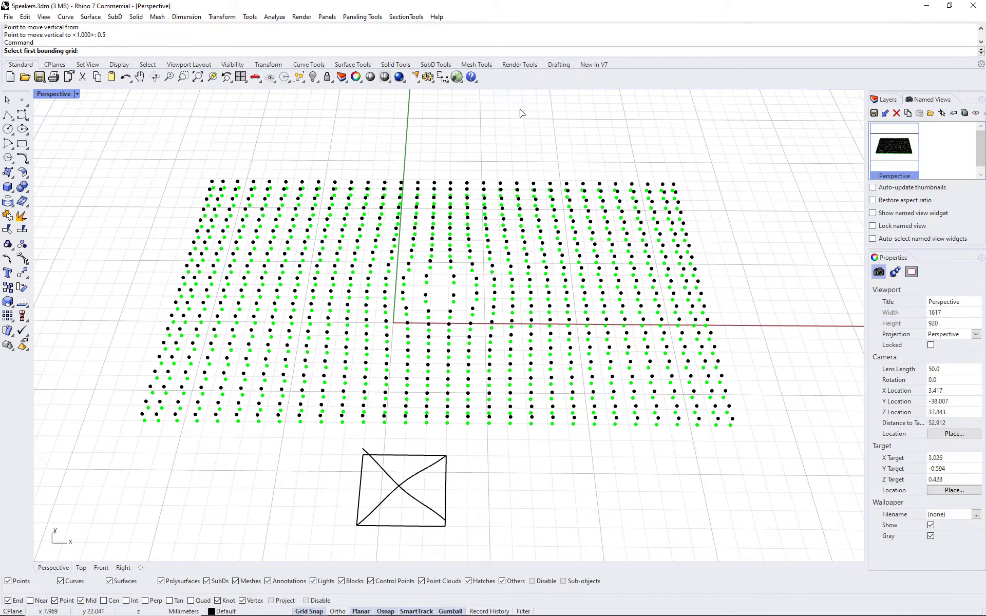
click(467, 424)
key(Return)
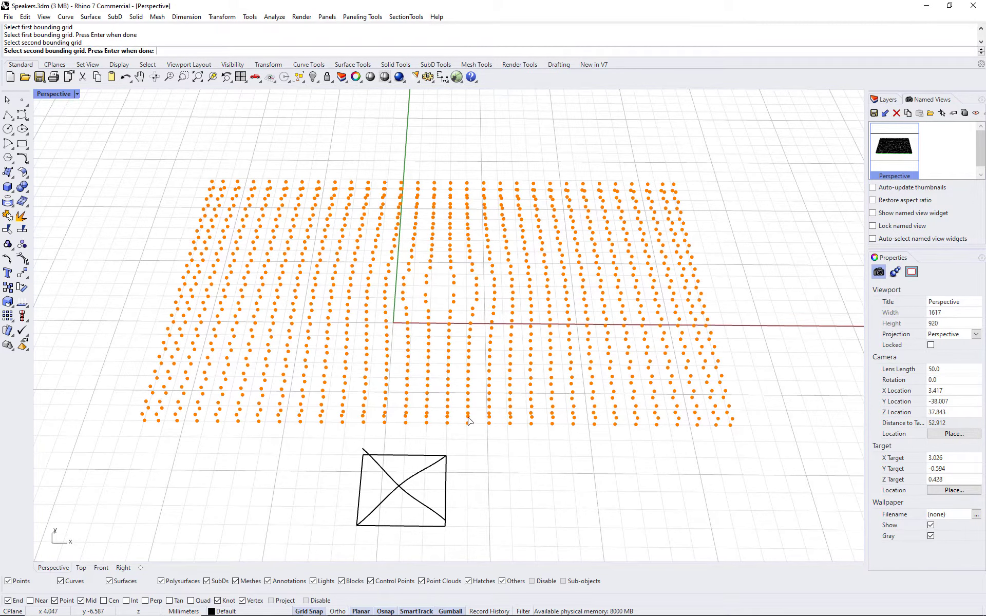
key(Return)
key(Return)
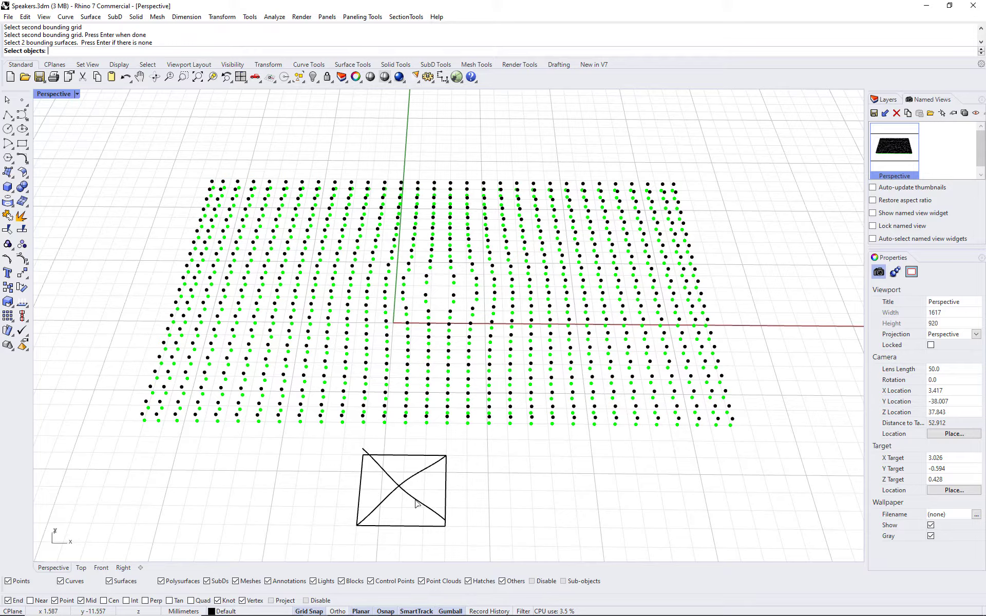
click(415, 501)
key(Return)
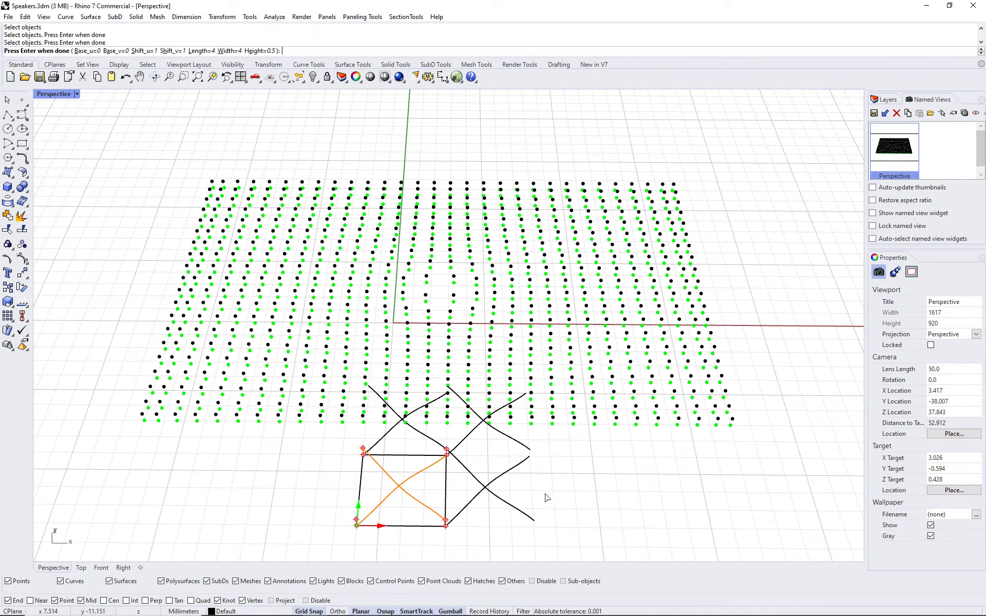
mouse_move(582, 494)
right_down()
mouse_move(574, 424)
mouse_move(599, 414)
mouse_move(579, 427)
mouse_move(576, 468)
right_up()
key(Return)
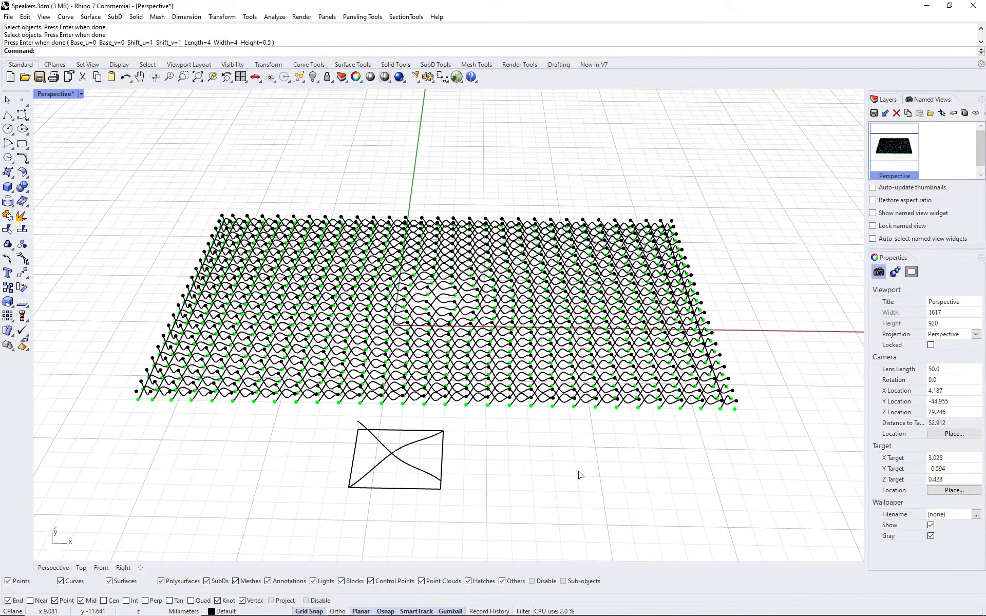
text(SelL)
Select the new curves, wrap them with SubD MultiPipe and hide the source curves
key(Return)
text(Isolate)
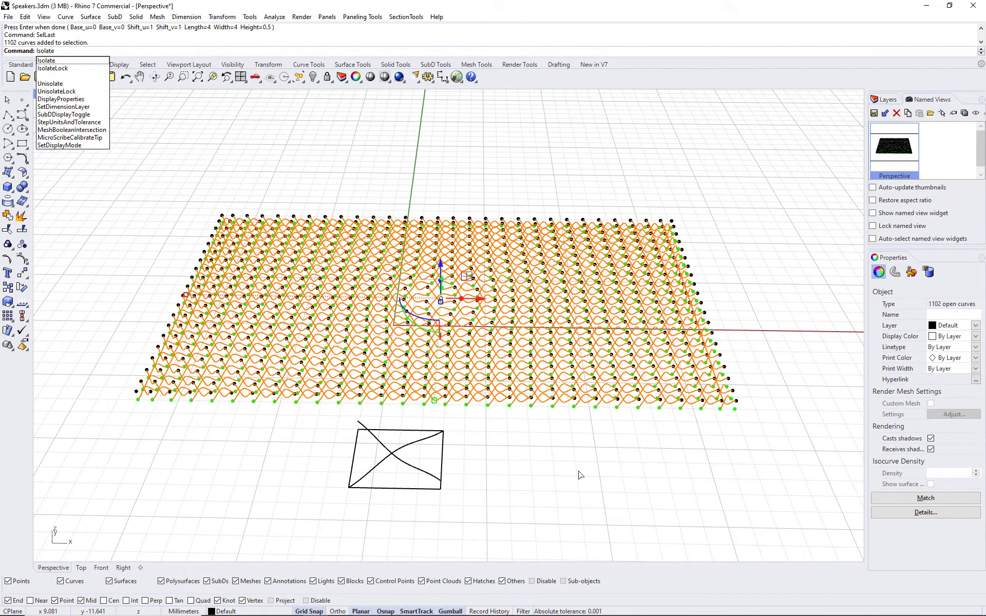
key(Return)
mouse_move(498, 443)
right_down()
mouse_move(418, 295)
mouse_move(562, 299)
right_up()
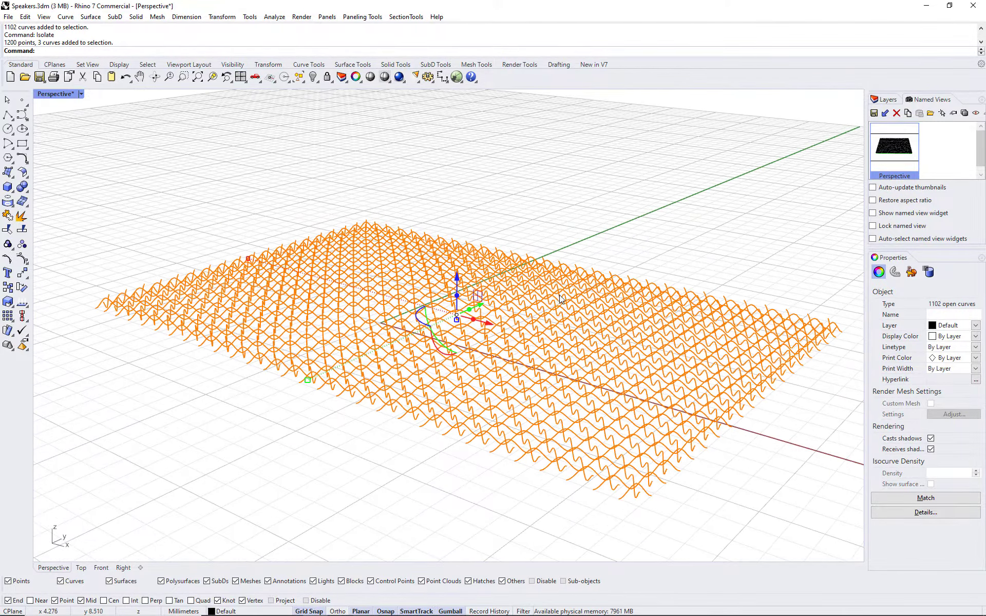
click(115, 16)
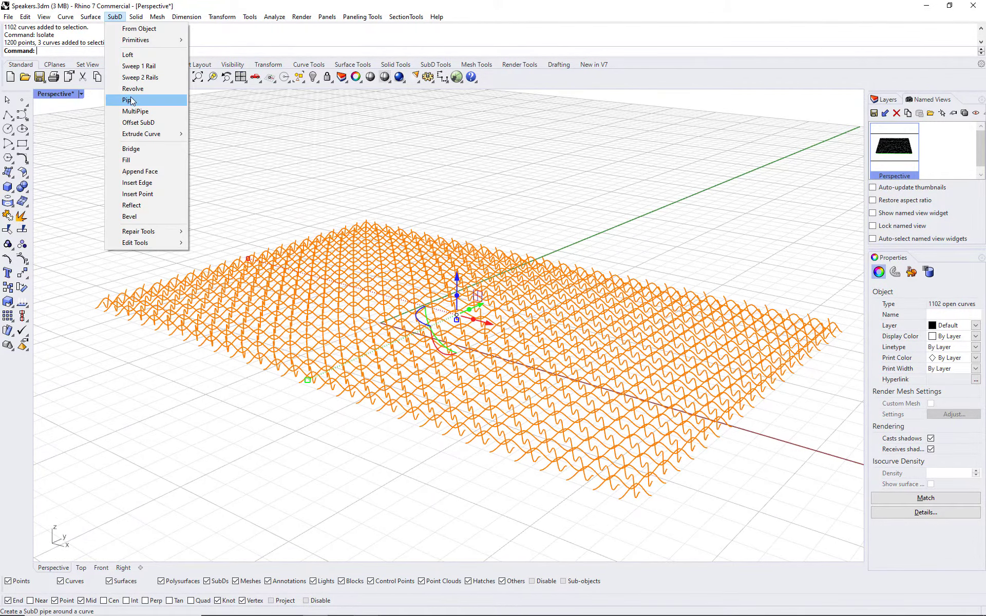
click(132, 112)
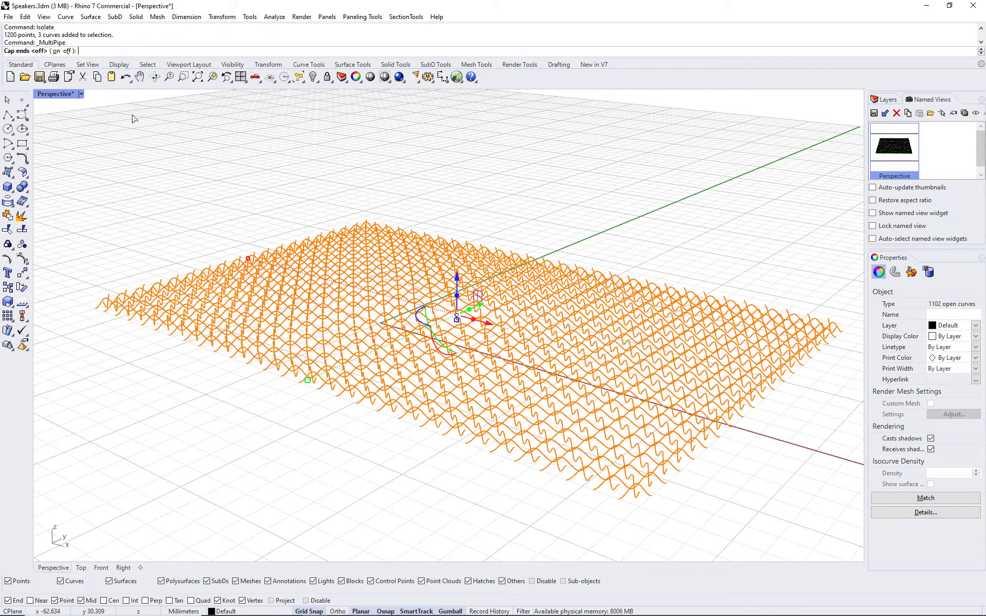
text(o)
key(Return)
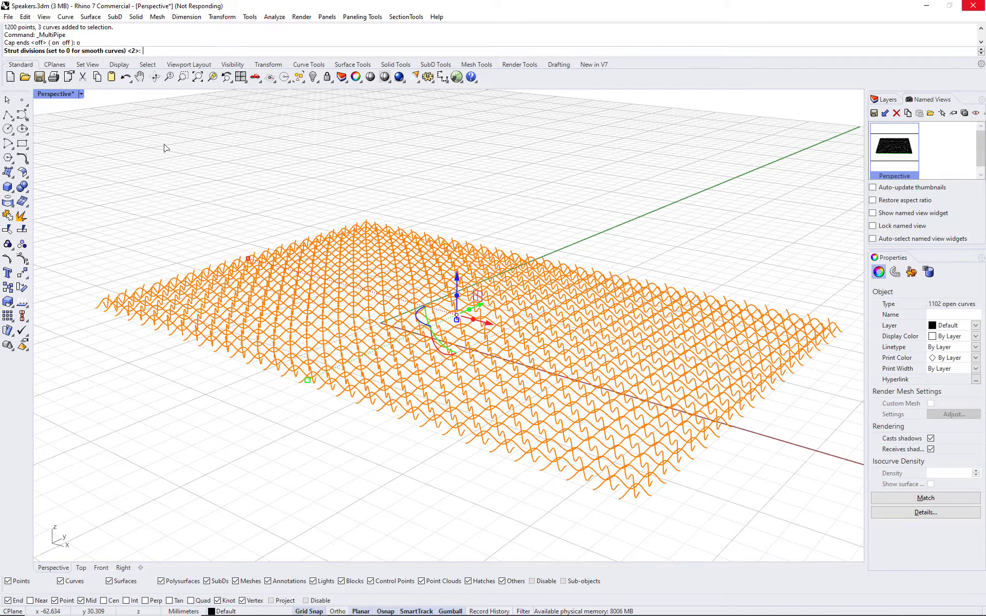
key(Return)
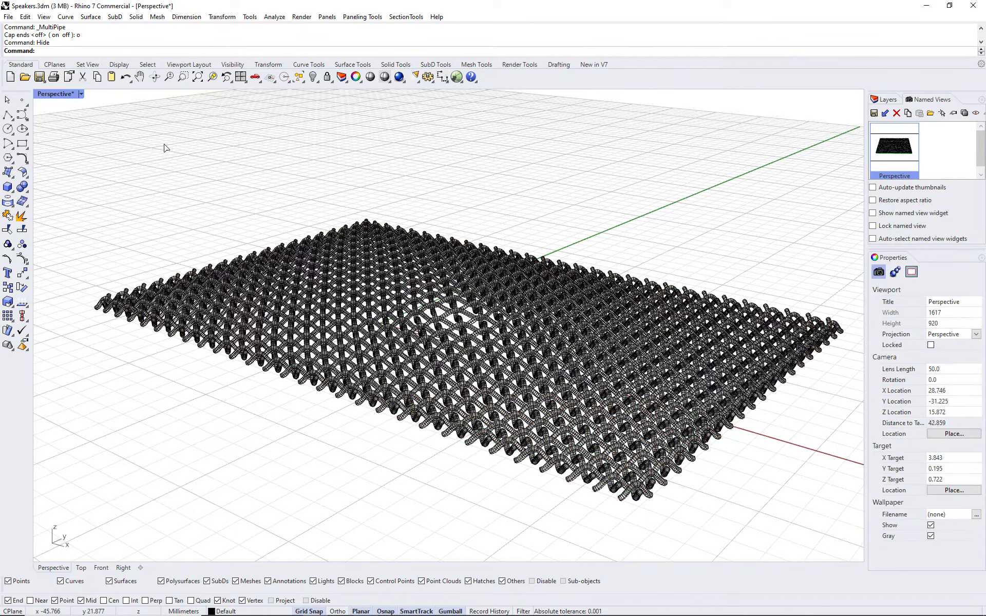
Set the Perspective viewport to Rendered display
click(80, 93)
click(75, 154)
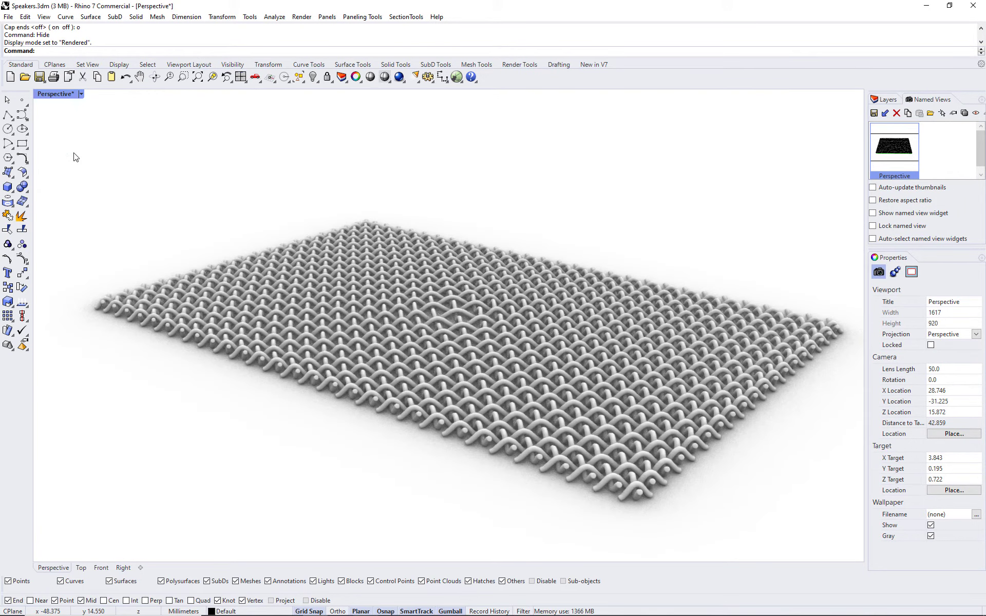